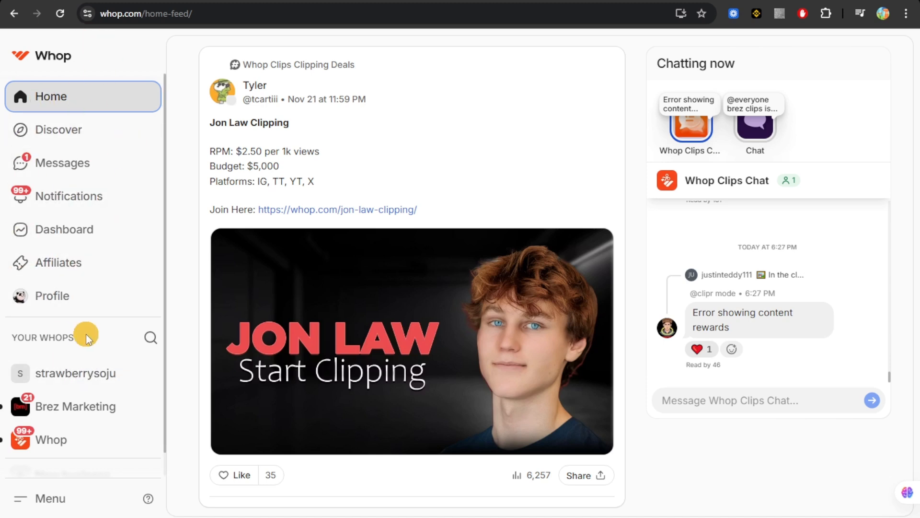
# Open the strawberrysoju whop and add the Chat app to it from the app store
pyautogui.scroll(-1, 86, 336)
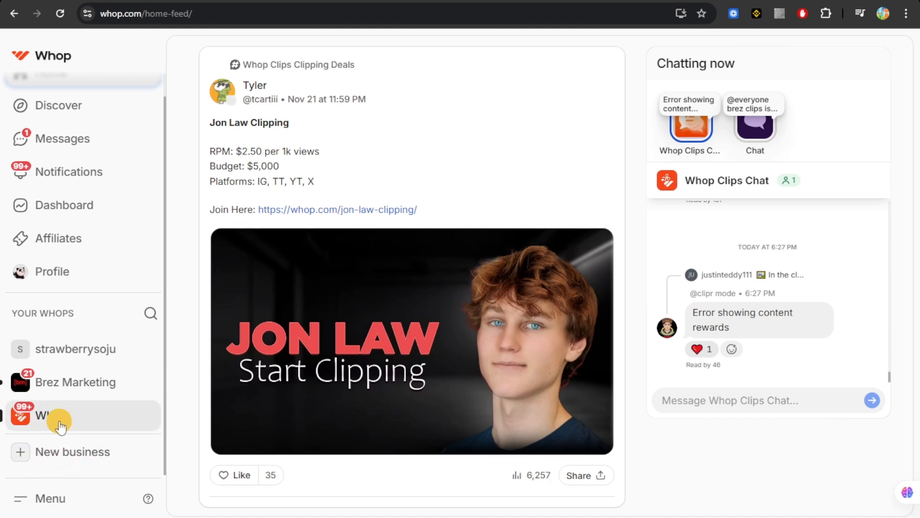
pyautogui.click(63, 359)
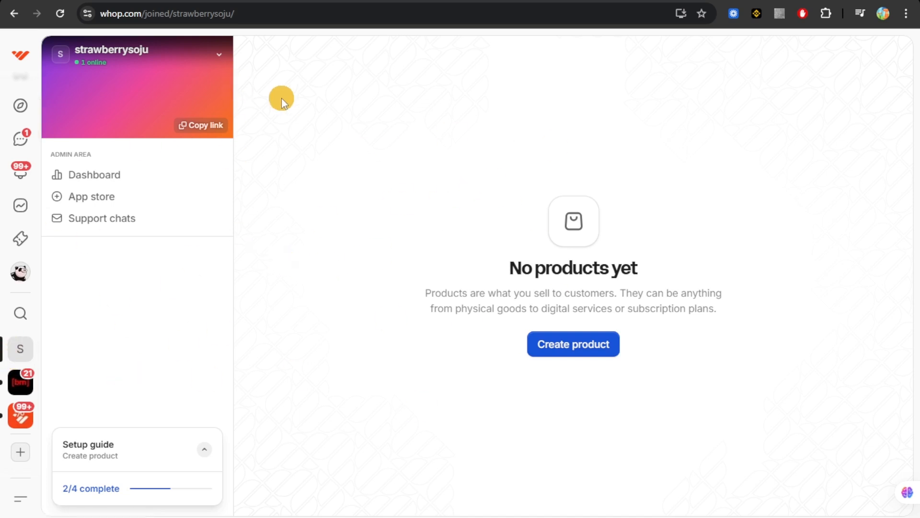
pyautogui.moveTo(219, 108)
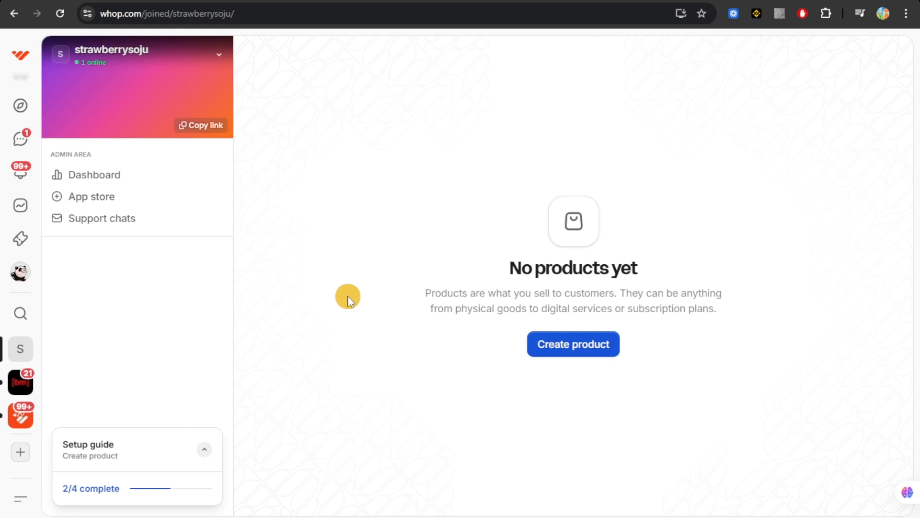
pyautogui.click(110, 197)
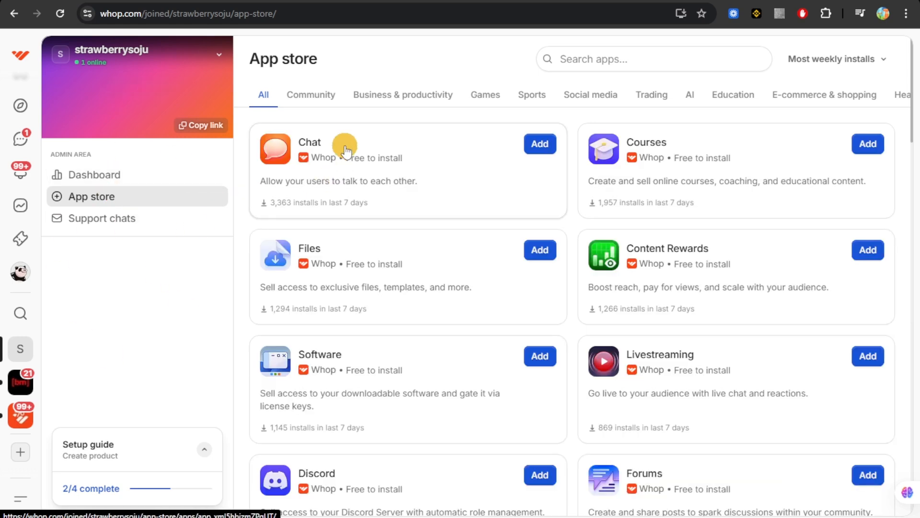
pyautogui.click(551, 144)
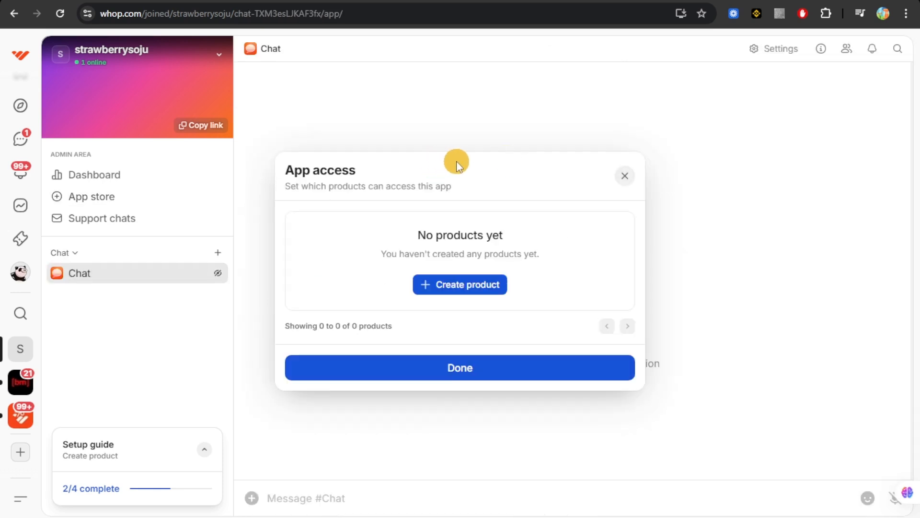
# Start a new product for the Chat app, named "Basic Access" with the headline "How to build a viral app"
pyautogui.click(472, 288)
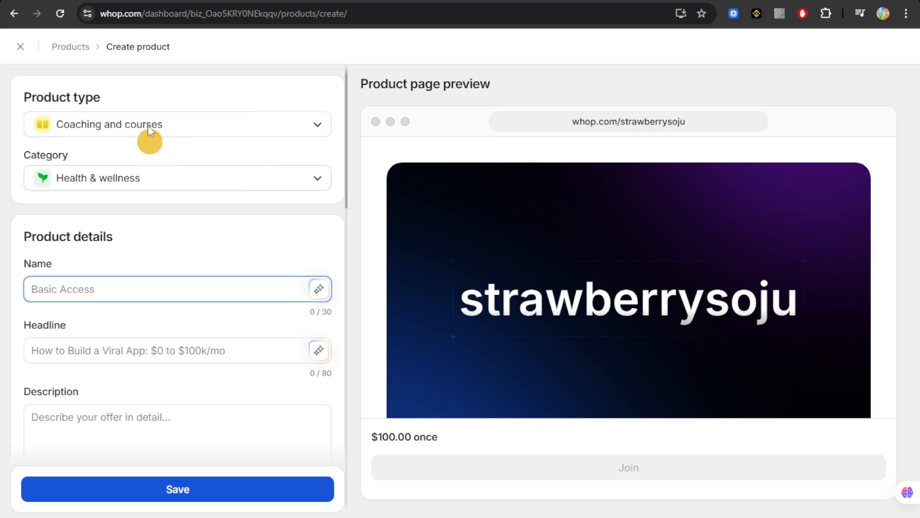
pyautogui.scroll(-3, 139, 193)
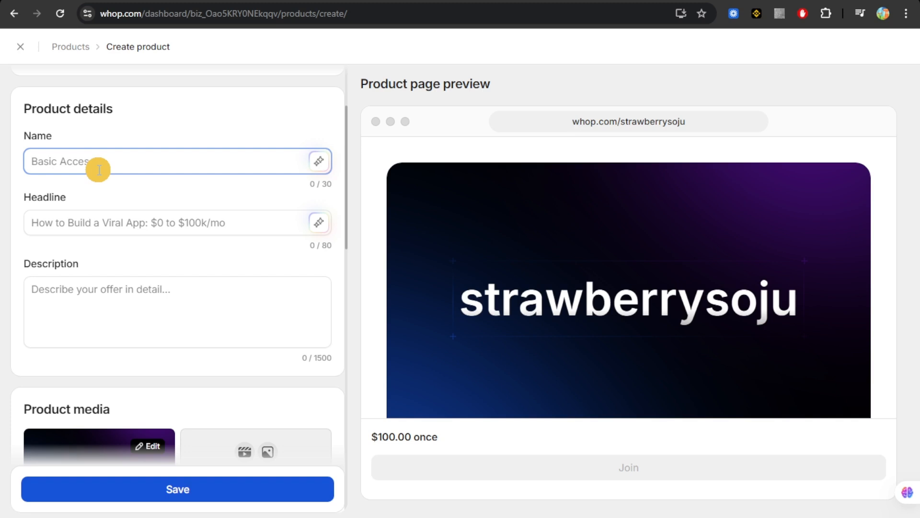
pyautogui.write('Basic Access')
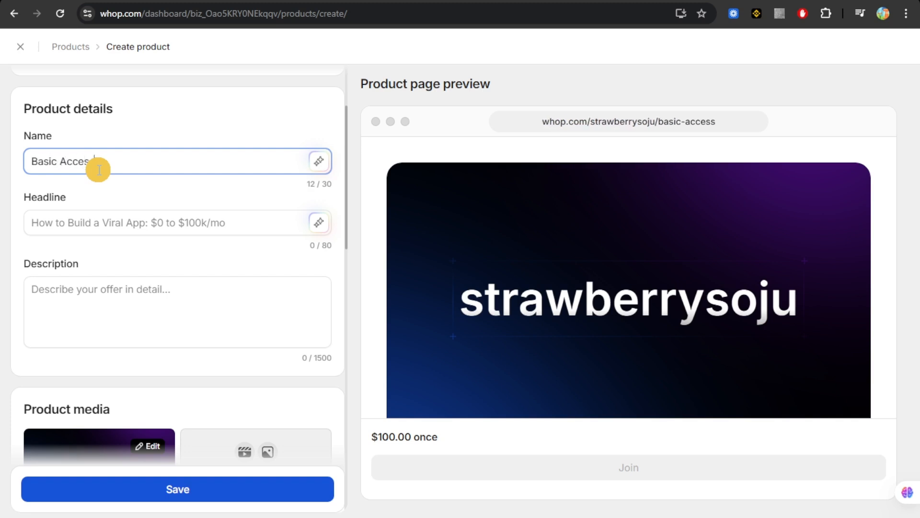
pyautogui.scroll(-1, 130, 170)
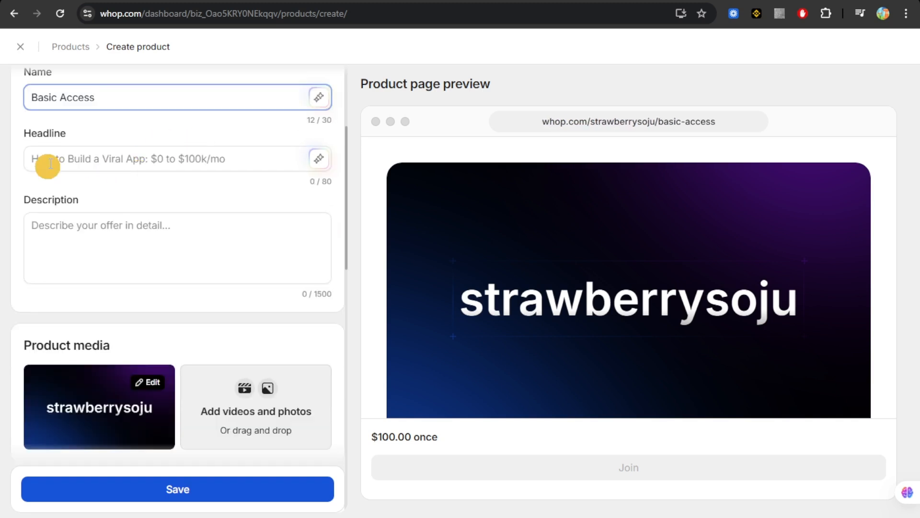
pyautogui.click(101, 160)
pyautogui.write('How to build a viral app')
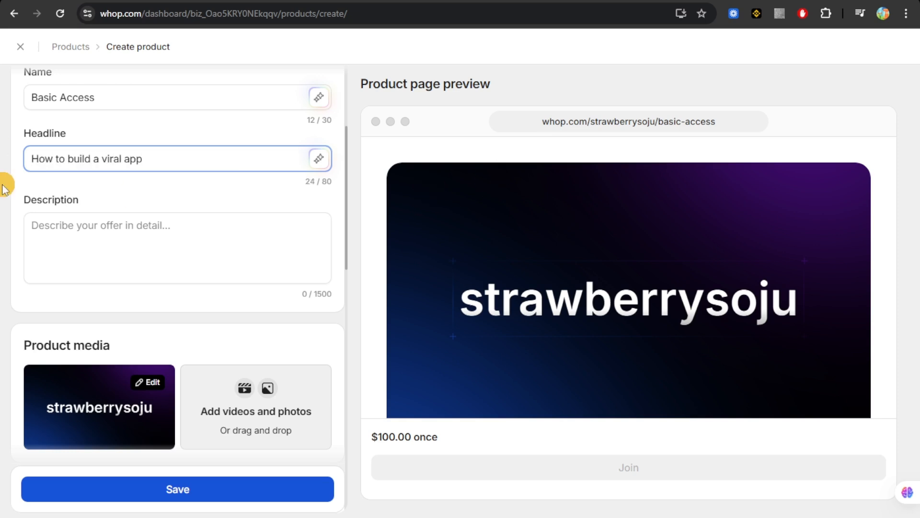
pyautogui.click(63, 227)
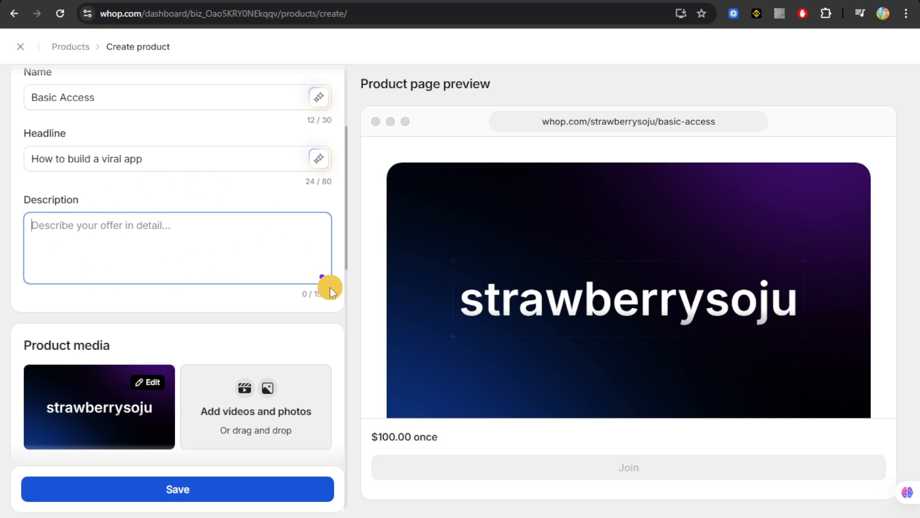
# Set the new product's pricing to Free
pyautogui.scroll(-4, 254, 266)
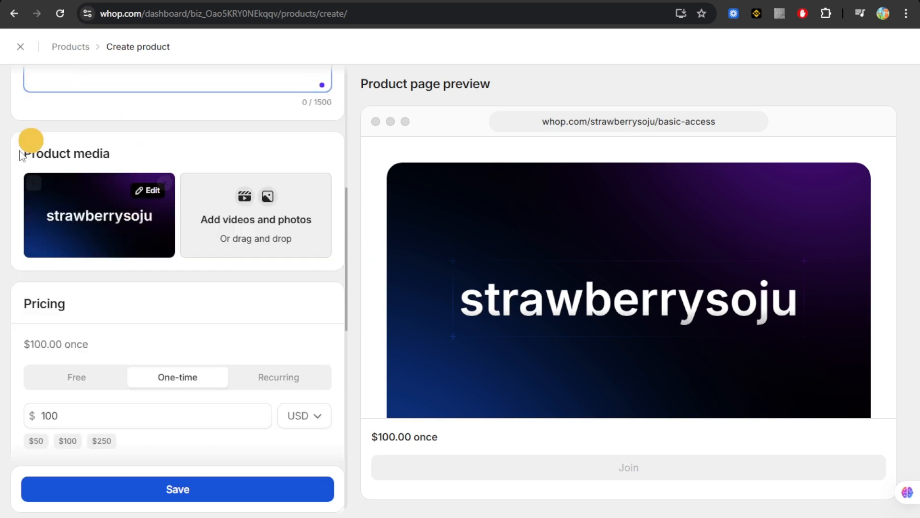
pyautogui.scroll(-3, 144, 250)
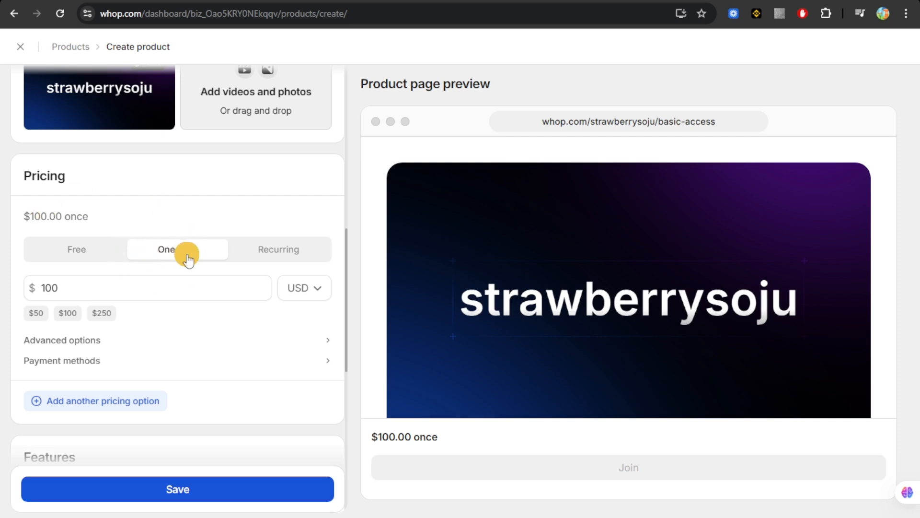
pyautogui.click(285, 250)
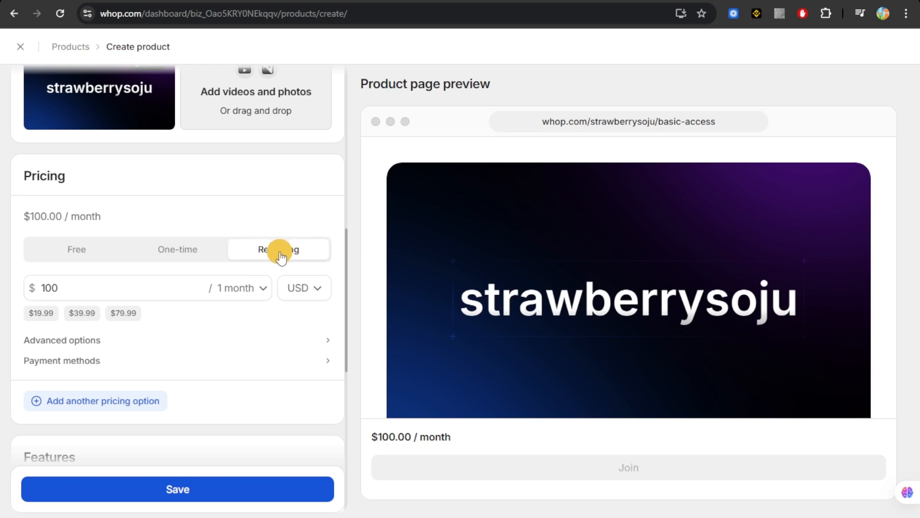
pyautogui.click(81, 252)
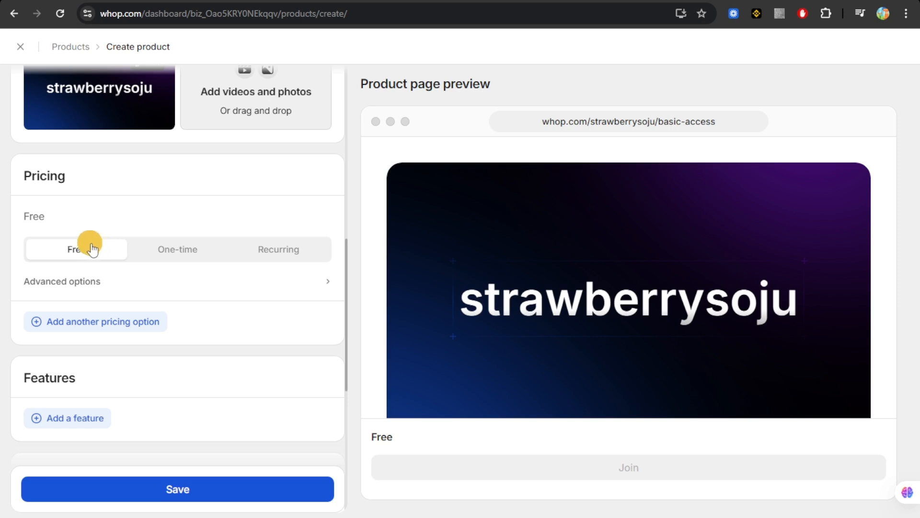
pyautogui.scroll(-3, 91, 259)
pyautogui.scroll(1, 94, 241)
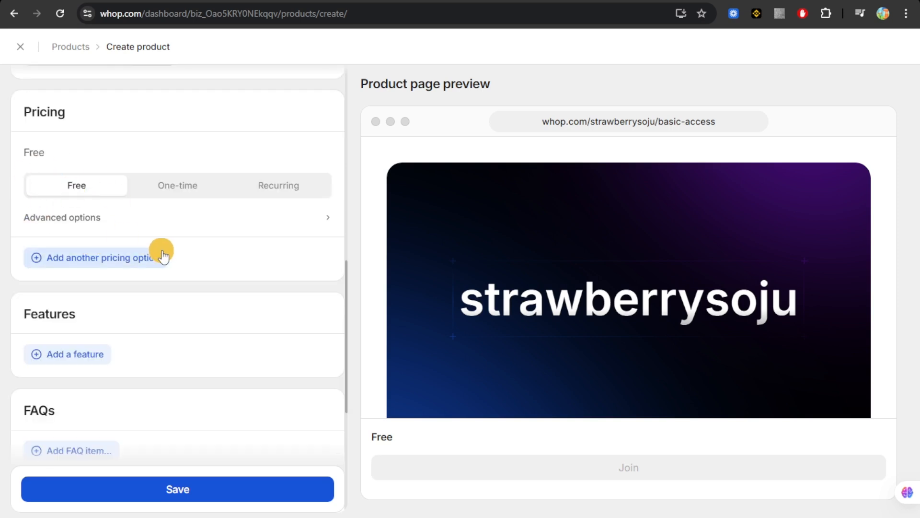
pyautogui.scroll(-3, 191, 261)
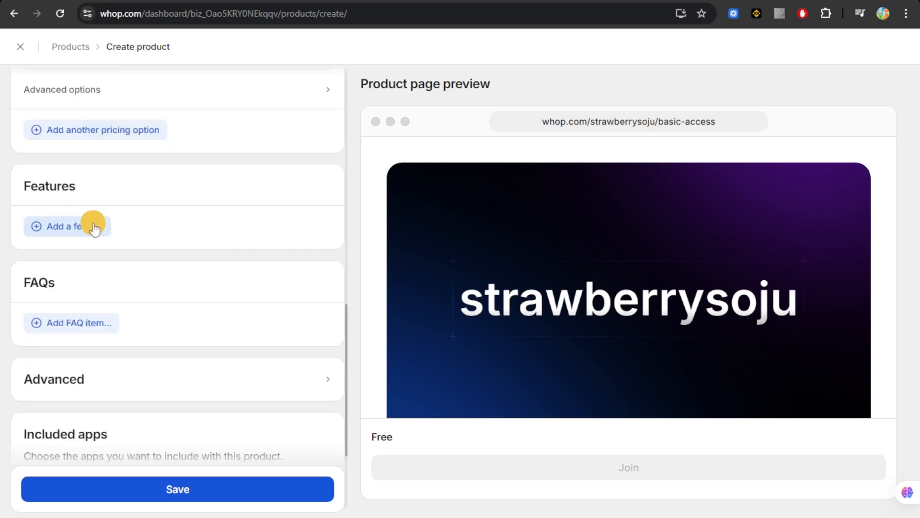
pyautogui.click(109, 226)
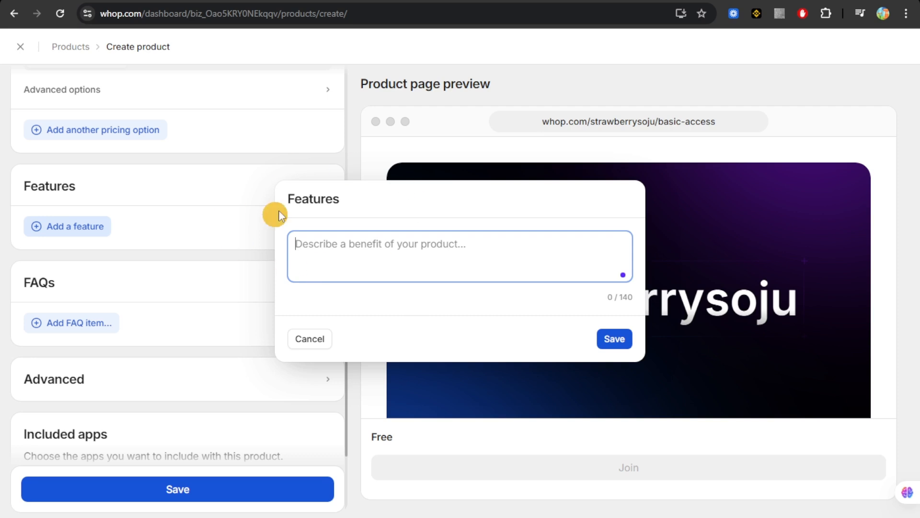
pyautogui.click(311, 344)
# Include the Chat app with the product, then save the product and dismiss the creation confirmation
pyautogui.scroll(-3, 261, 325)
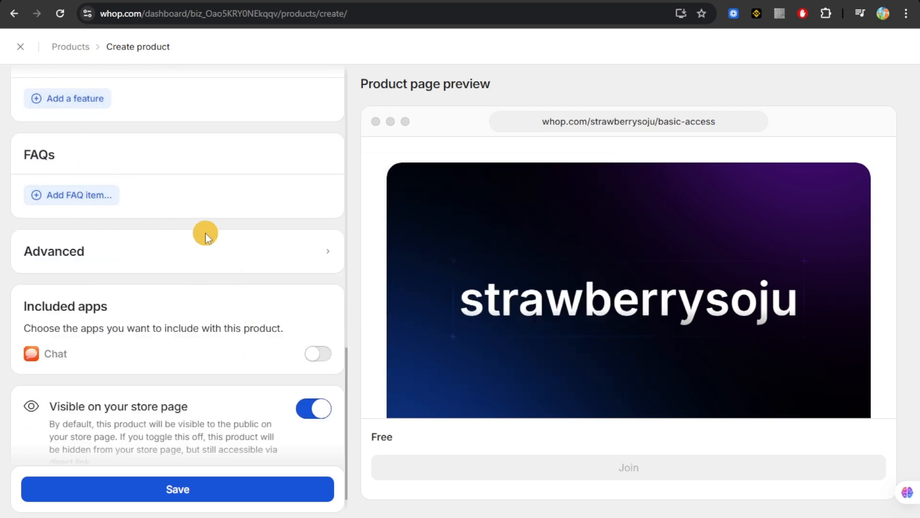
pyautogui.scroll(-1, 77, 267)
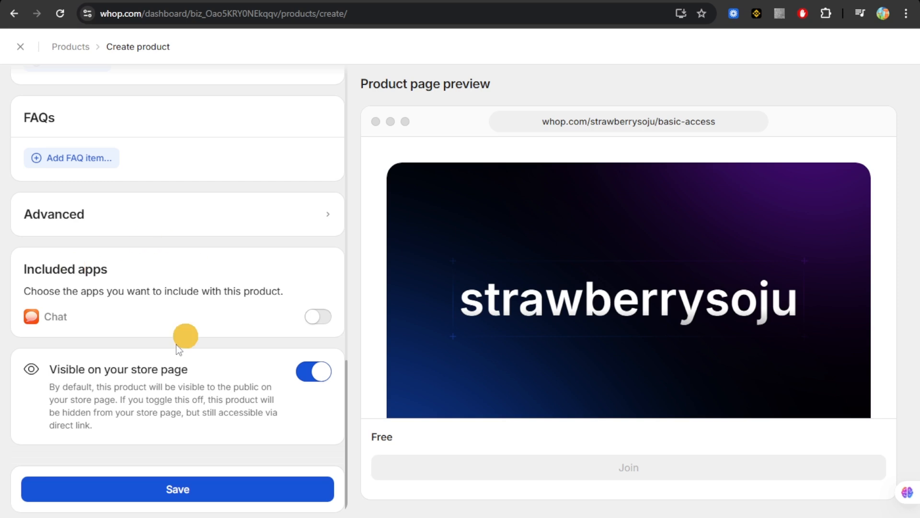
pyautogui.click(320, 317)
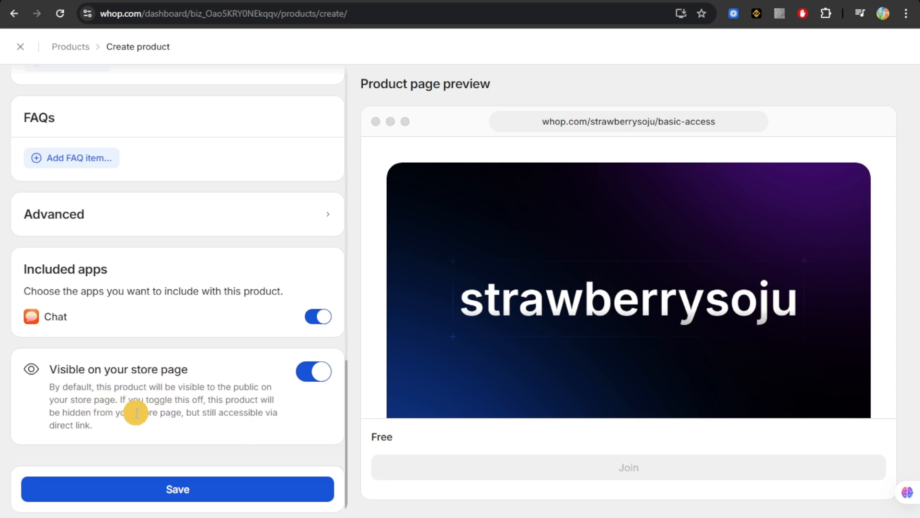
pyautogui.click(186, 493)
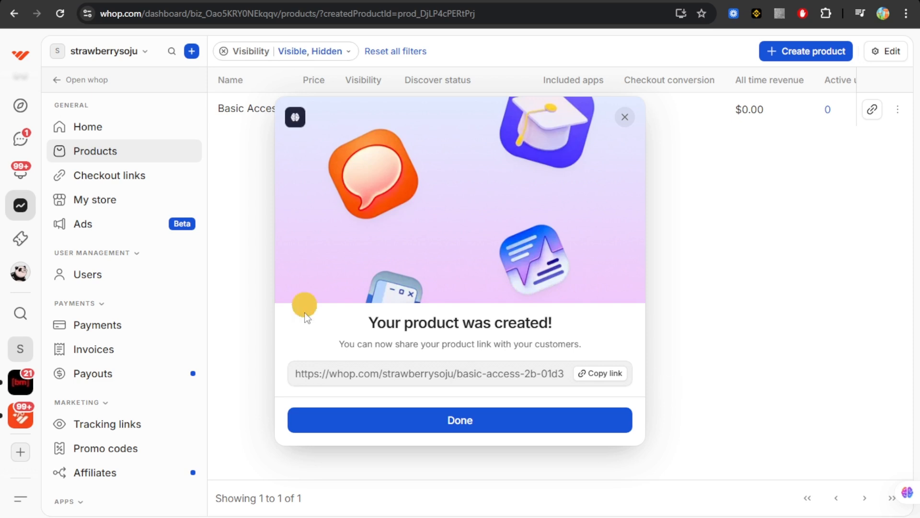
pyautogui.click(489, 421)
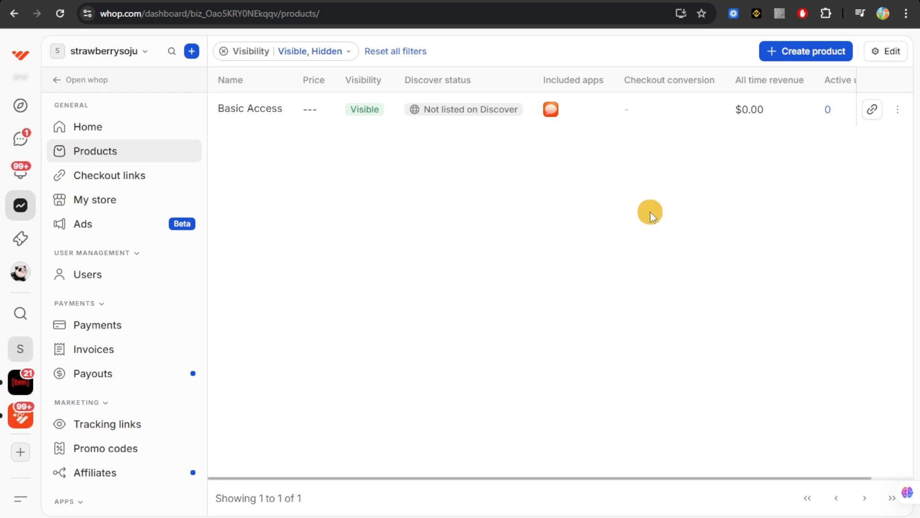
# Review the saved Basic Access product's details, included apps and store visibility, and leave its editor without saving
pyautogui.click(557, 108)
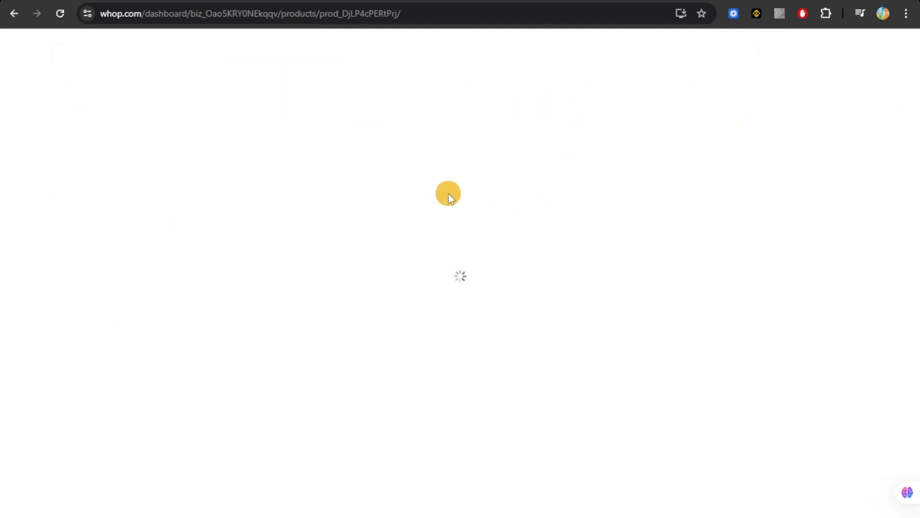
pyautogui.scroll(-10, 291, 281)
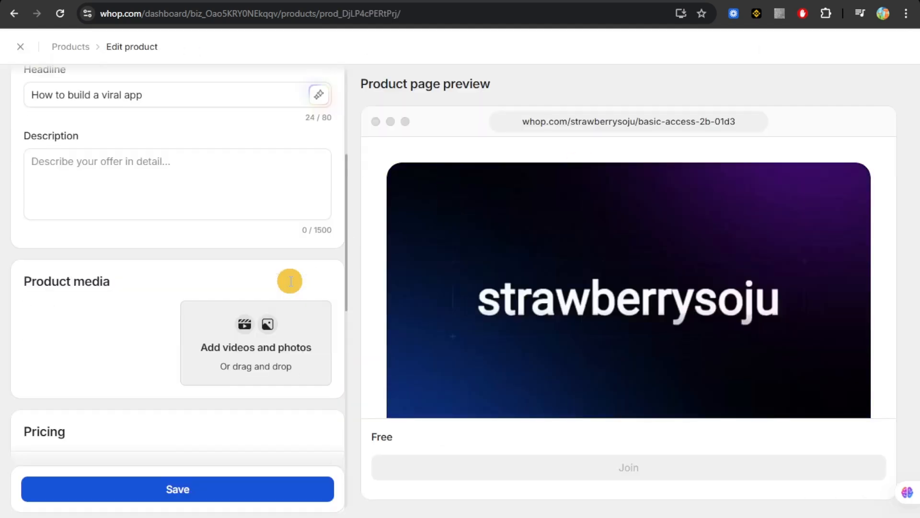
pyautogui.scroll(-7, 290, 282)
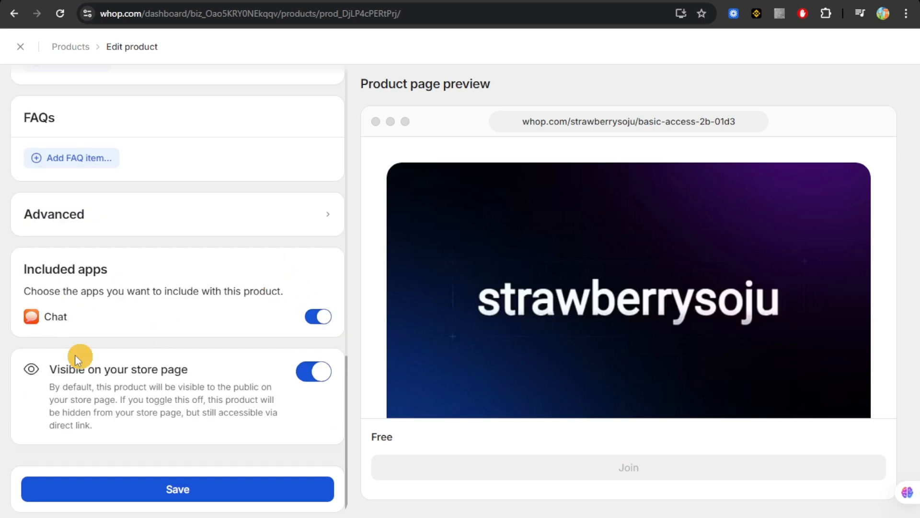
pyautogui.click(20, 47)
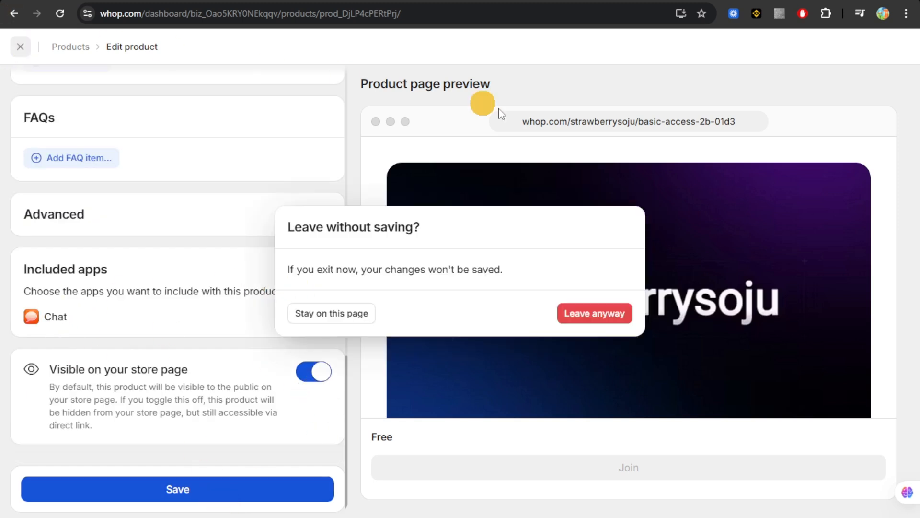
pyautogui.click(608, 314)
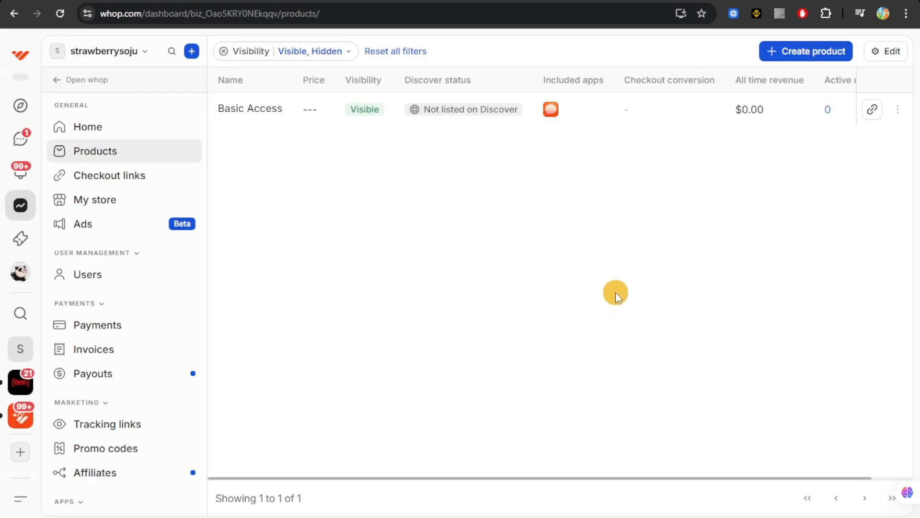